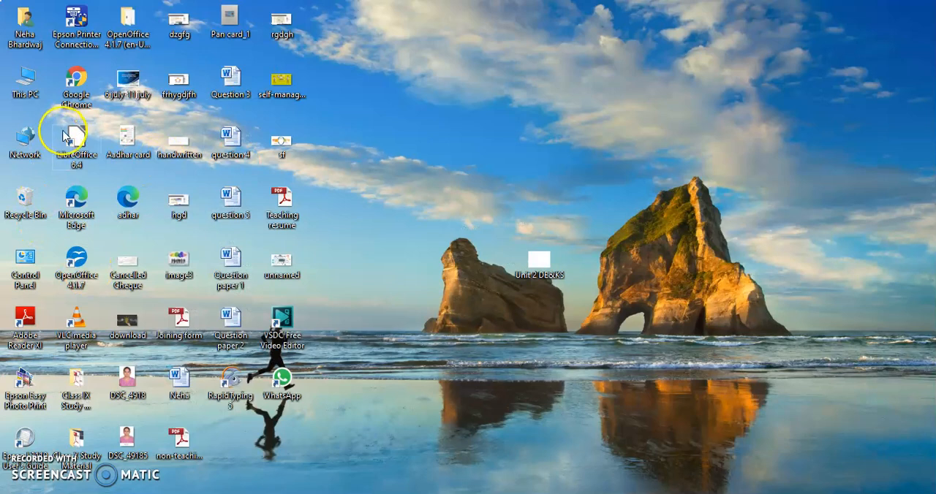
- Switch to the untitled LibreOffice Calc spreadsheet containing the 2009 and 2010 marks tables
{"action": "left_click", "coordinate": [507, 476]}
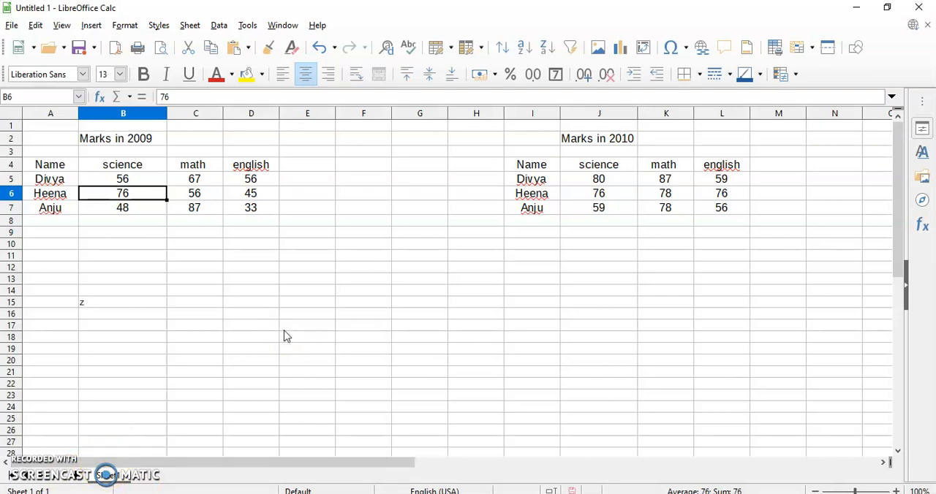
{"action": "left_click", "coordinate": [288, 269]}
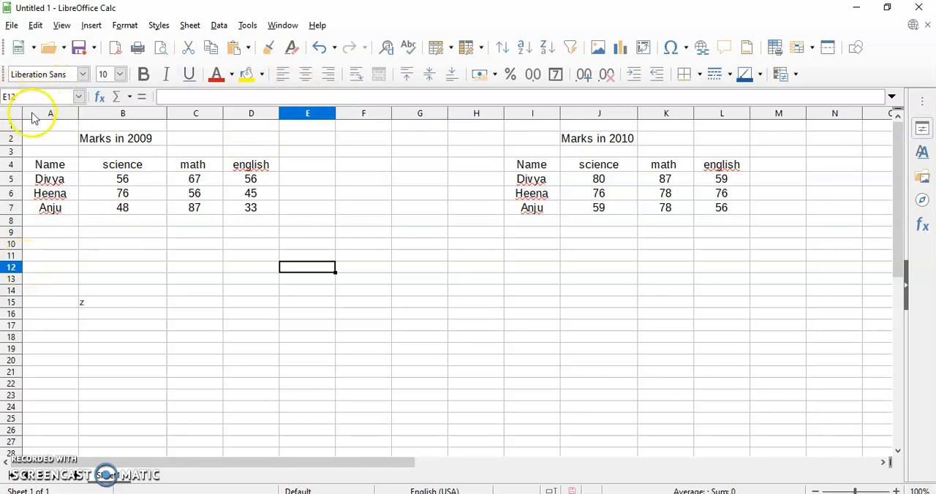
{"action": "left_click", "coordinate": [50, 165]}
{"action": "left_click", "coordinate": [49, 181]}
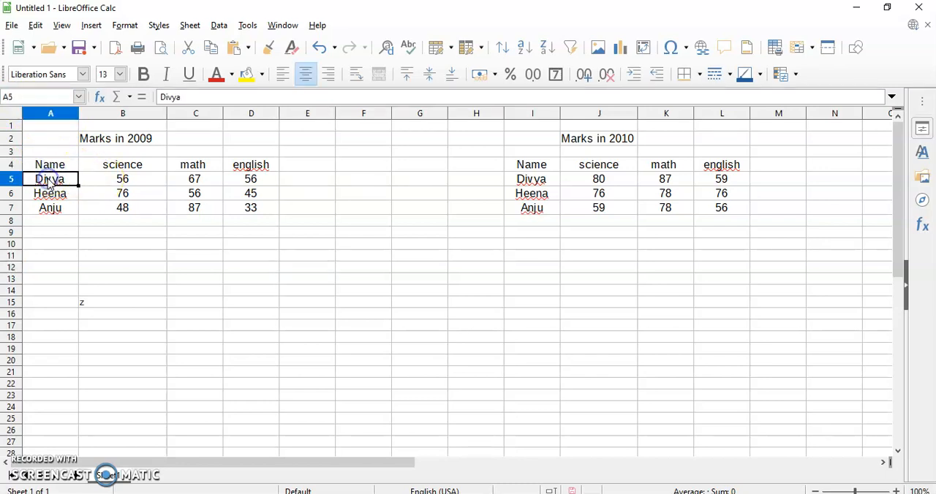
{"action": "key", "text": "shift+Right"}
{"action": "key", "text": "shift+Right"}
{"action": "key", "text": "shift+Right"}
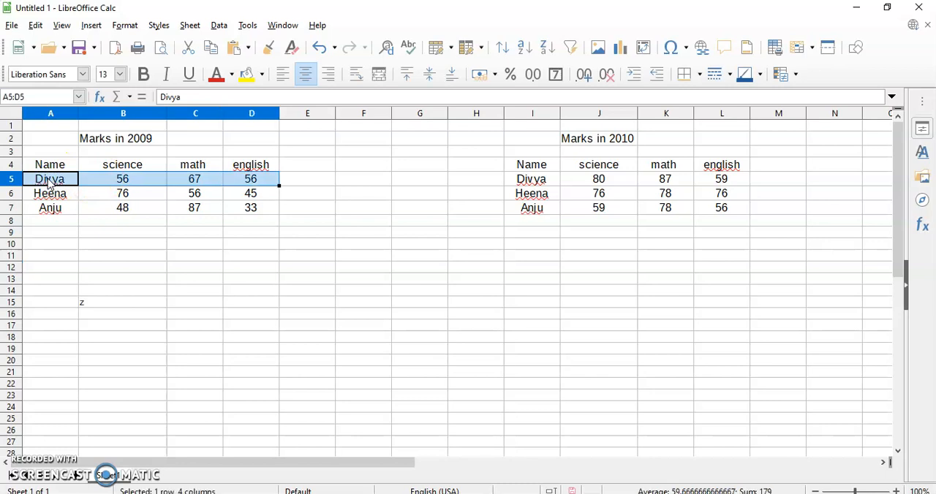
- Name the 2009 marks table, cells A4:D7 including its headers, as the range set1
{"action": "left_click", "coordinate": [49, 166]}
{"action": "key", "text": "shift+Right"}
{"action": "key", "text": "shift+Right"}
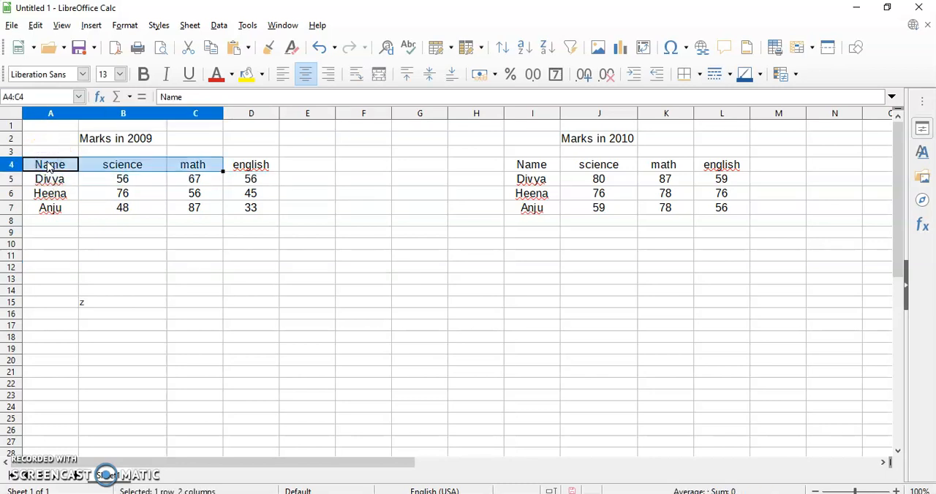
{"action": "key", "text": "shift+Right"}
{"action": "key", "text": "shift+Down"}
{"action": "key", "text": "shift+Down"}
{"action": "key", "text": "shift+Down"}
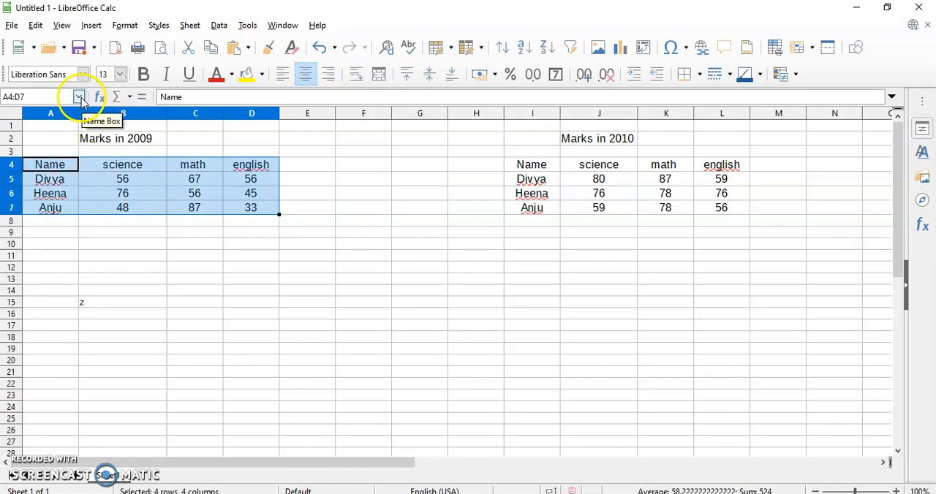
{"action": "left_click", "coordinate": [27, 98]}
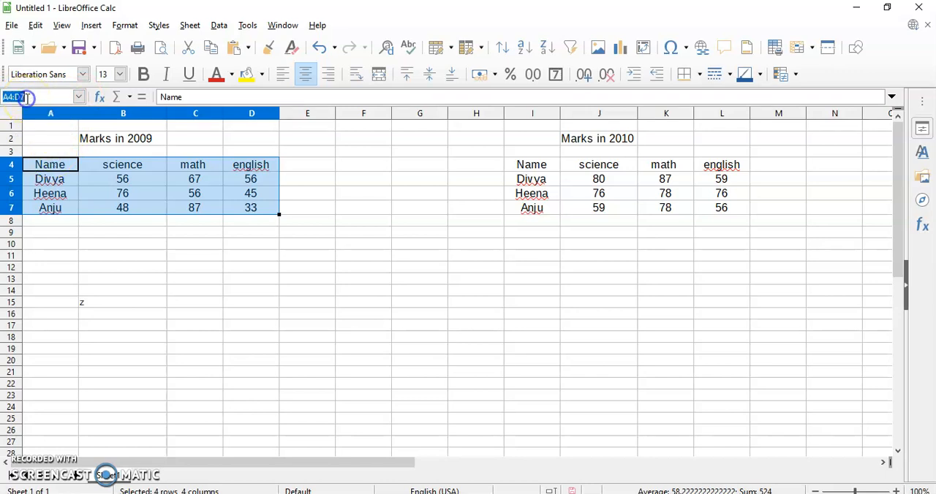
{"action": "type", "text": "set1"}
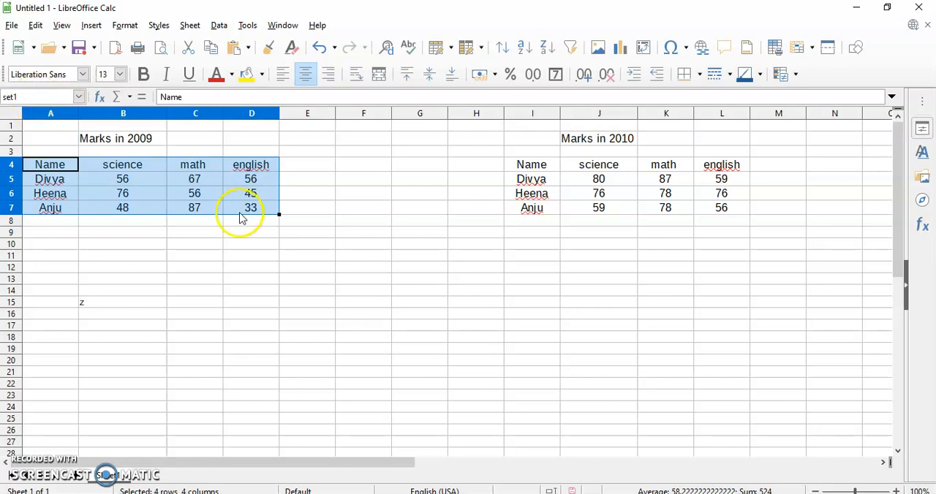
- Name the 2010 marks table, cells I4:L7 including its headers, as the range set2
{"action": "left_click", "coordinate": [539, 165]}
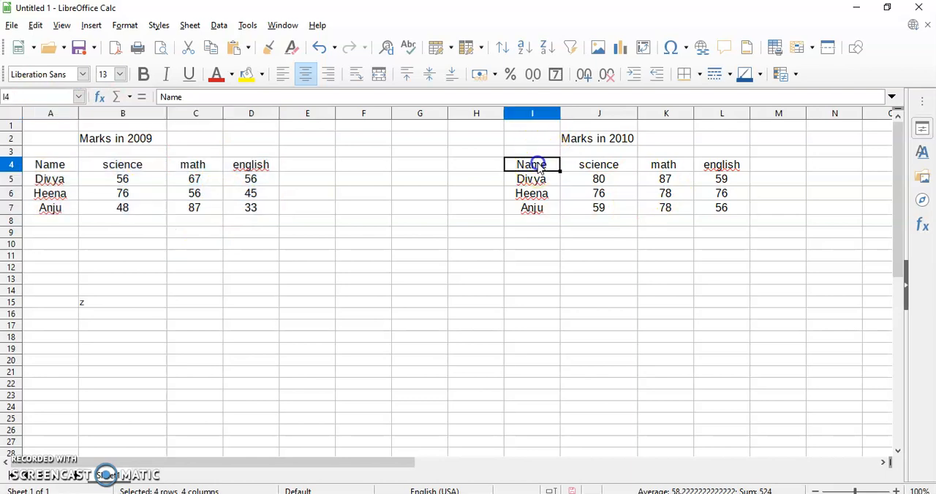
{"action": "key", "text": "shift+Right"}
{"action": "key", "text": "shift+Right"}
{"action": "key", "text": "shift+Right"}
{"action": "key", "text": "shift+Down"}
{"action": "key", "text": "shift+Down"}
{"action": "key", "text": "shift+Down"}
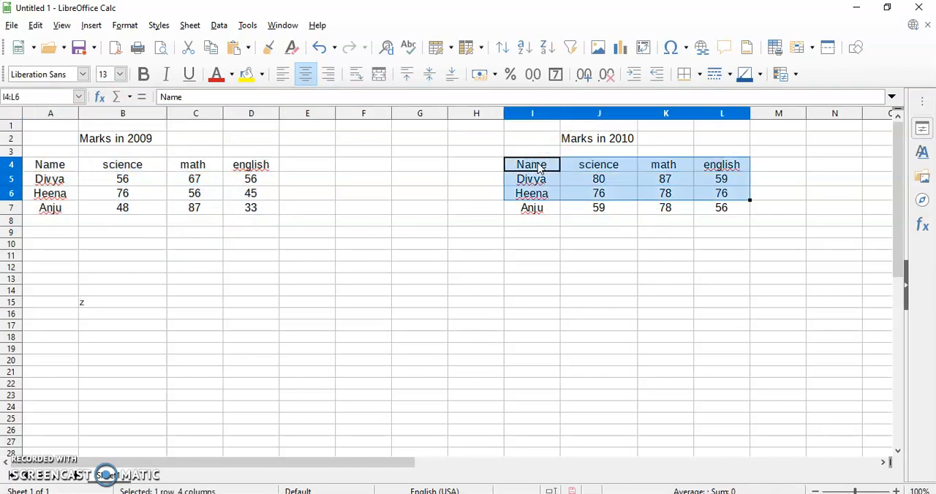
{"action": "left_click", "coordinate": [23, 99]}
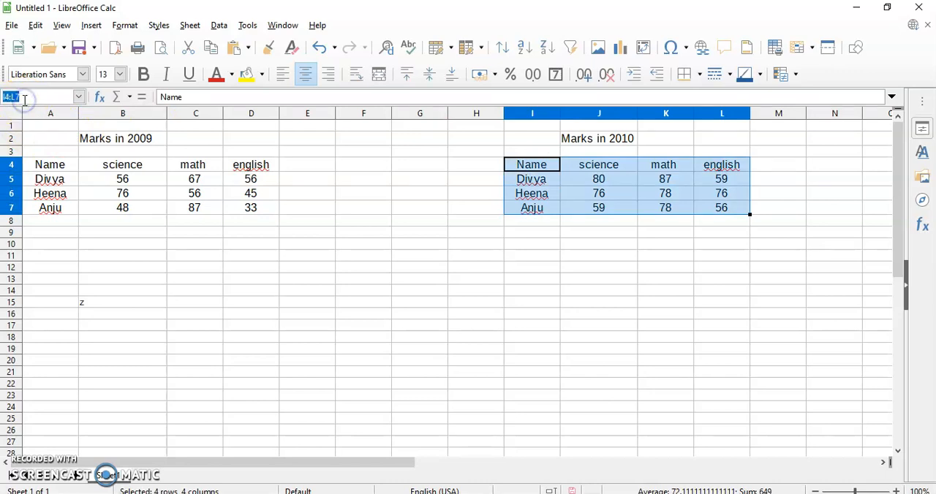
{"action": "type", "text": "set2"}
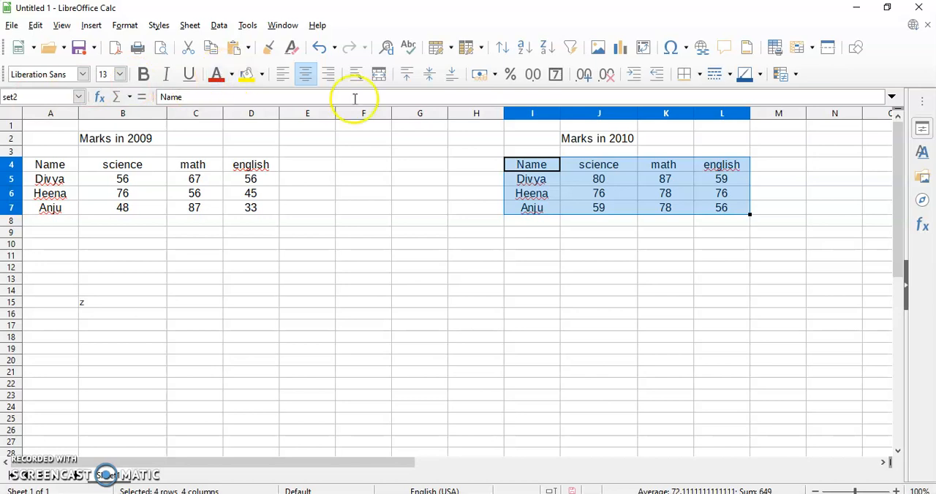
{"action": "left_click", "coordinate": [311, 293]}
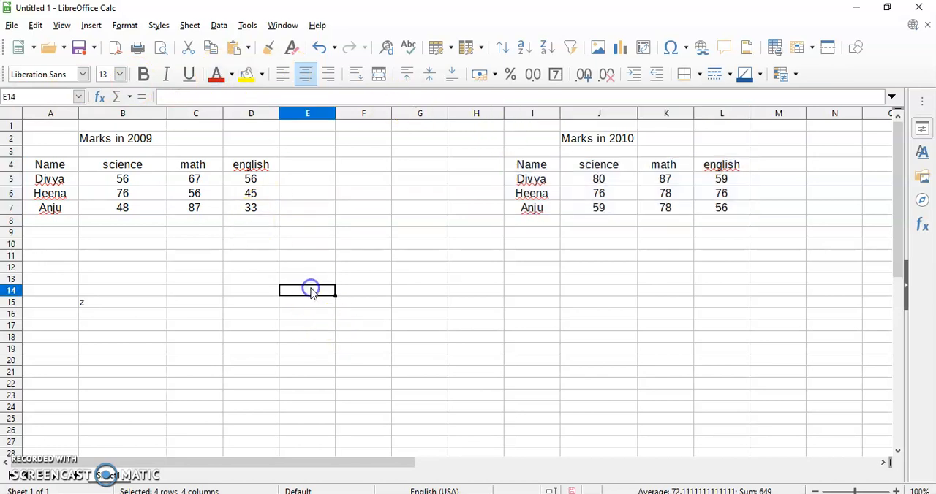
{"action": "left_click", "coordinate": [106, 304]}
{"action": "key", "text": "BackSpace"}
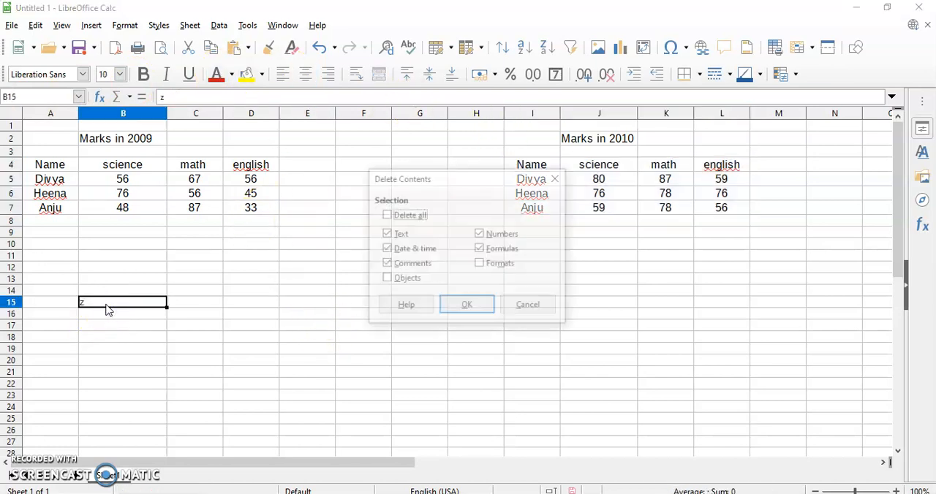
{"action": "left_click", "coordinate": [528, 308]}
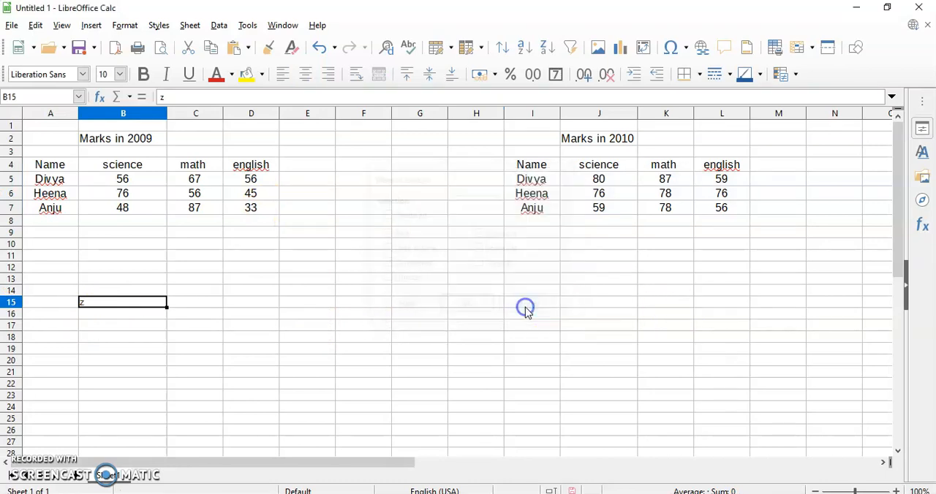
- Start a data consolidation with empty cell E12 as the target and Sum as the function
{"action": "left_click", "coordinate": [313, 269]}
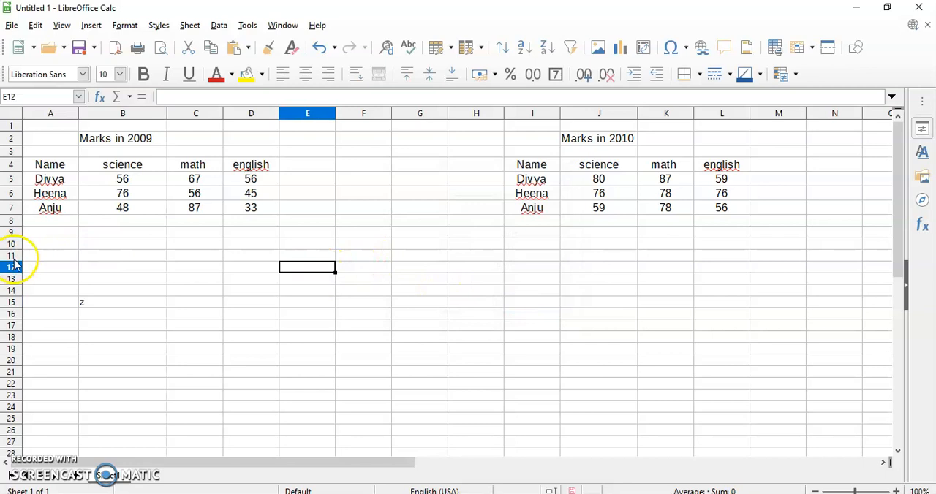
{"action": "left_click", "coordinate": [218, 29]}
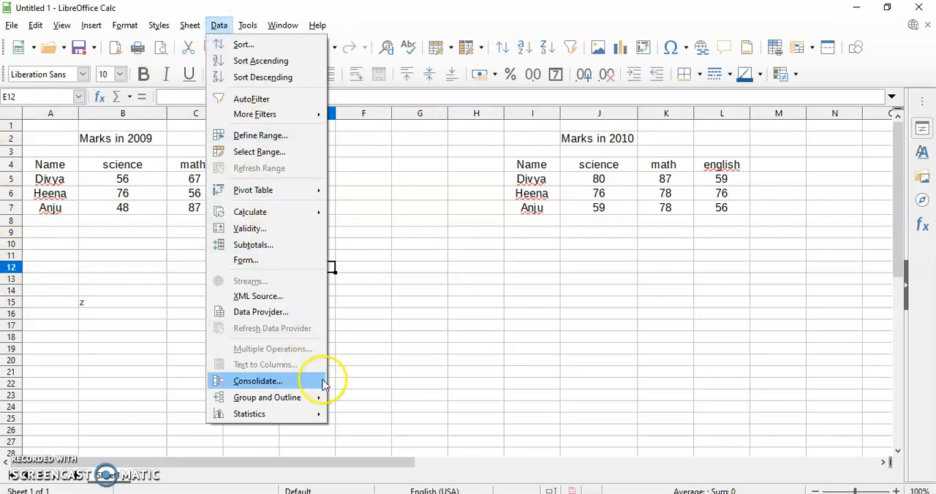
{"action": "left_click", "coordinate": [301, 382]}
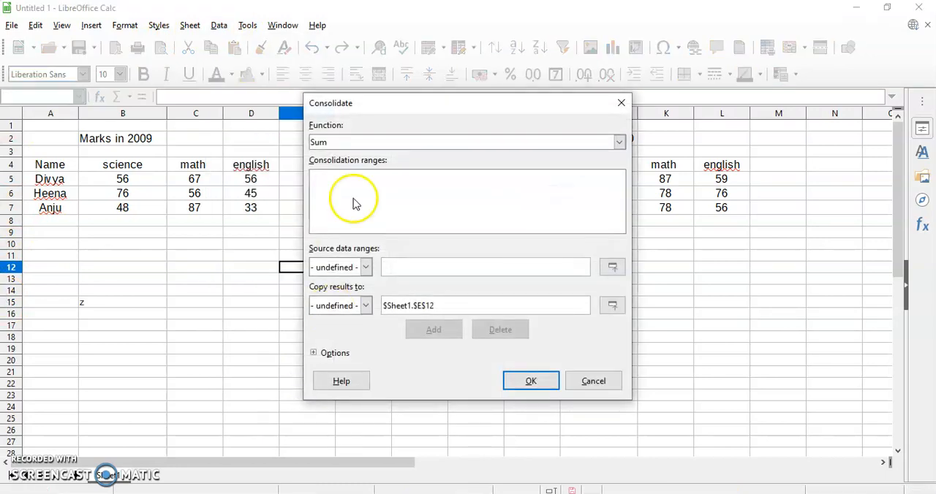
{"action": "left_click", "coordinate": [340, 145]}
{"action": "left_click", "coordinate": [340, 146]}
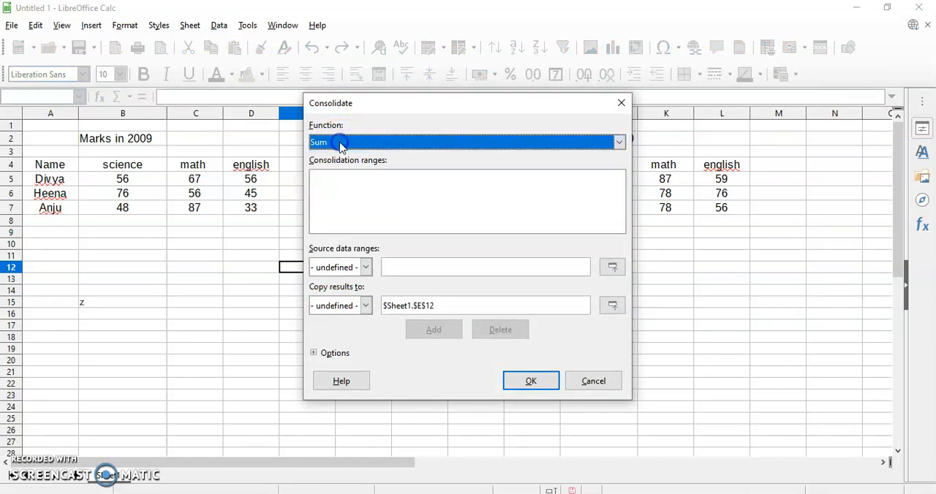
- Add set1 and set2 as consolidation ranges and run the consolidation with results copied to $Sheet1.$E$12
{"action": "left_click", "coordinate": [366, 268]}
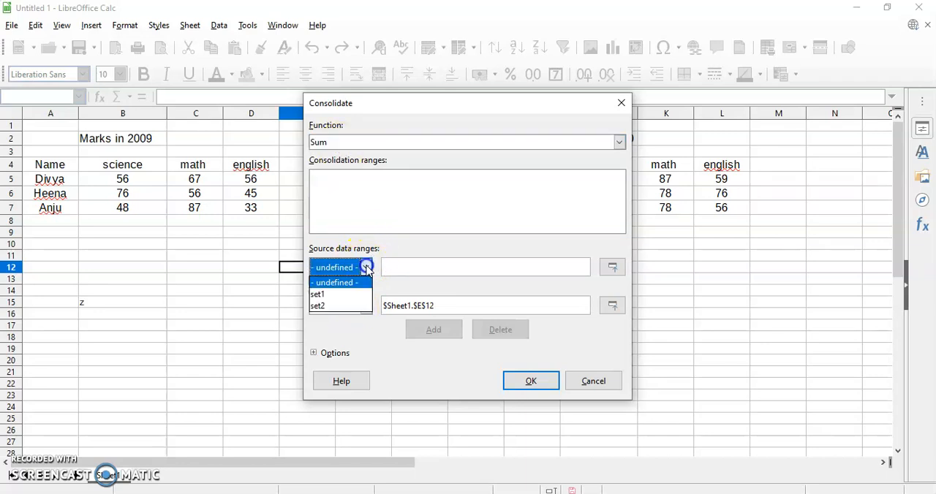
{"action": "left_click", "coordinate": [333, 294]}
{"action": "left_click", "coordinate": [418, 334]}
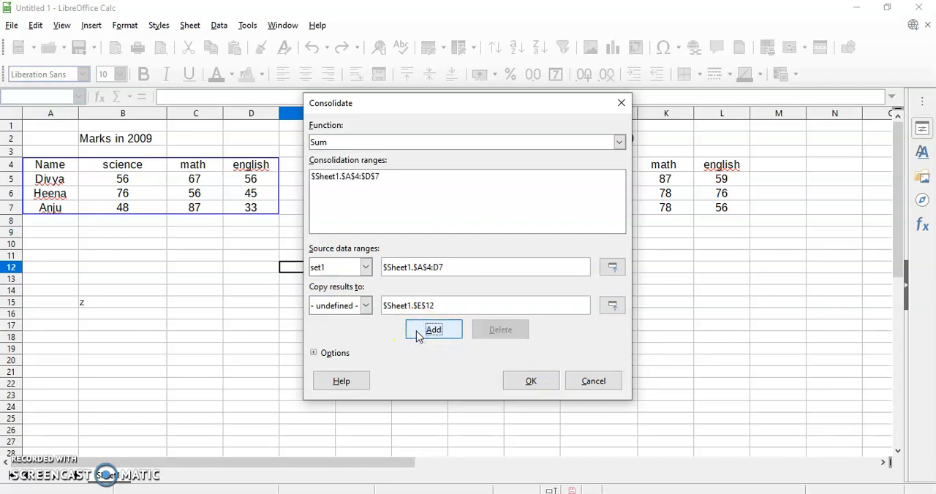
{"action": "left_click", "coordinate": [366, 267]}
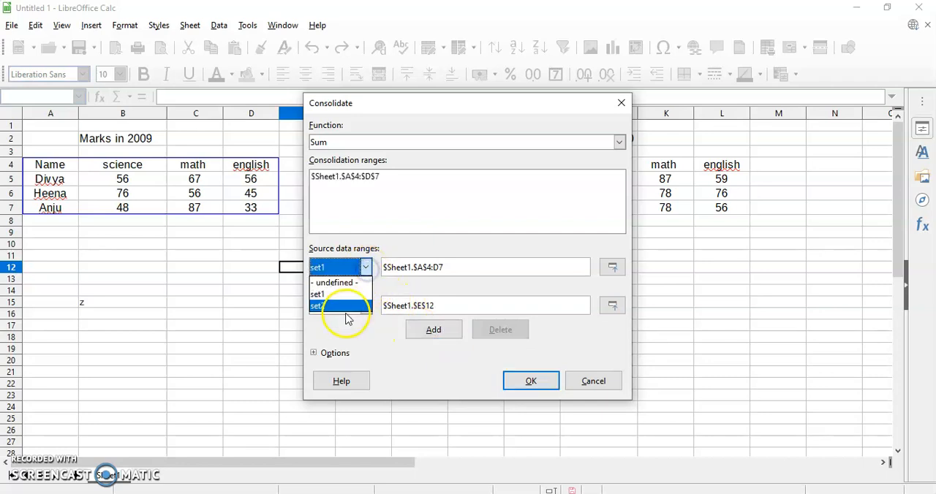
{"action": "left_click", "coordinate": [347, 306]}
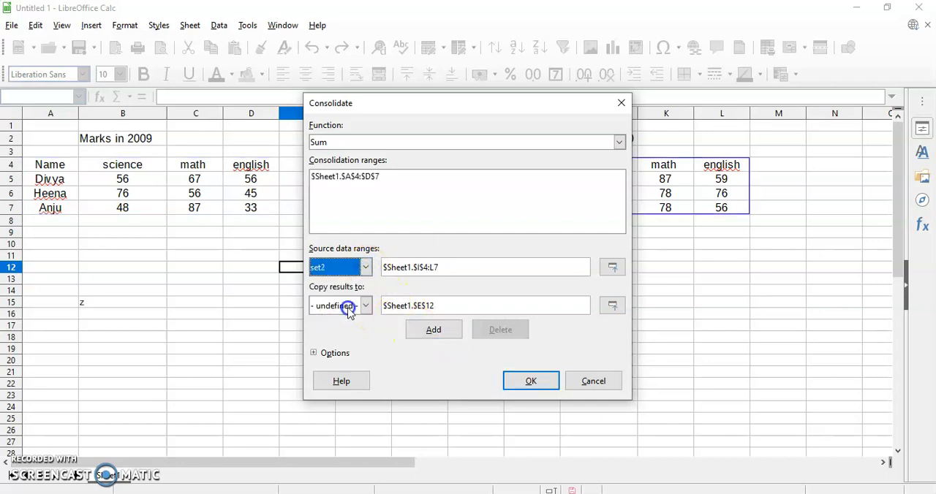
{"action": "left_click", "coordinate": [435, 330]}
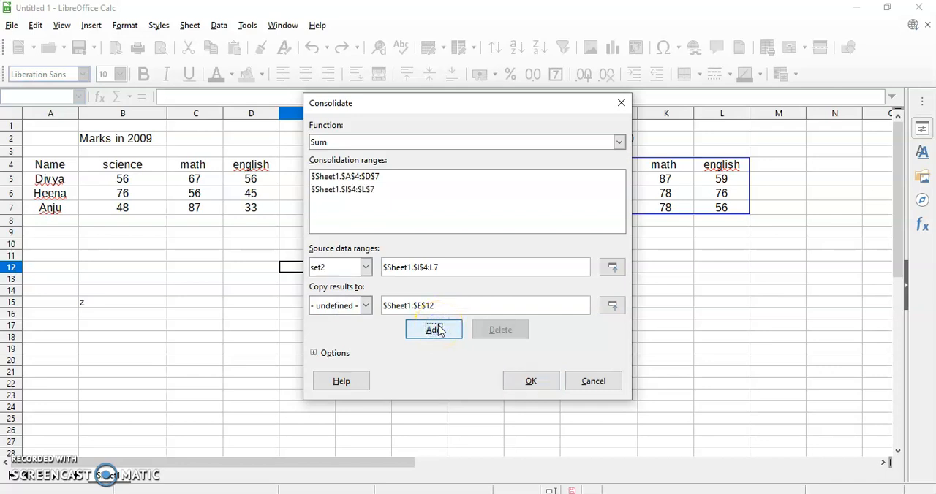
{"action": "left_click", "coordinate": [365, 306]}
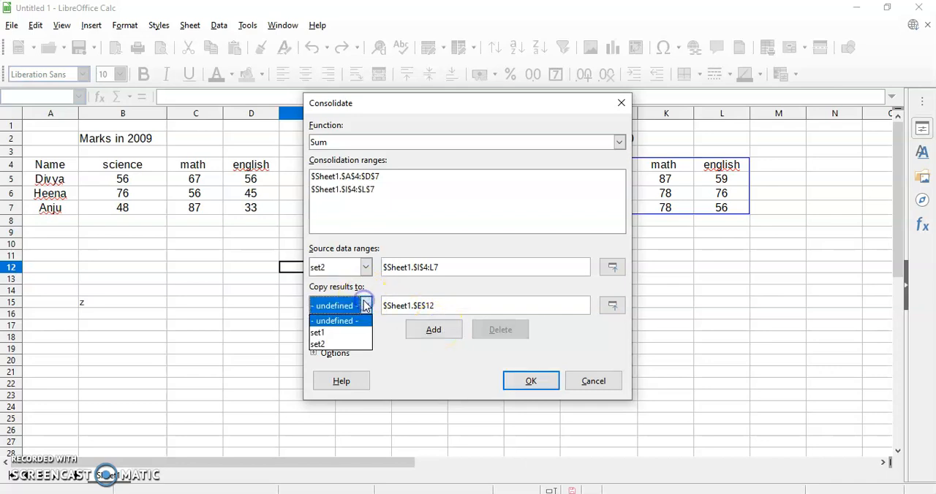
{"action": "left_click", "coordinate": [366, 306]}
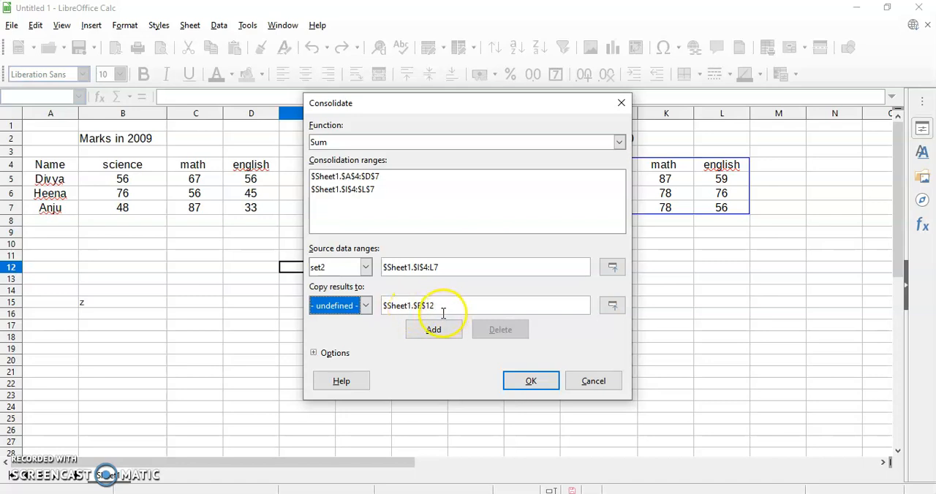
{"action": "left_click", "coordinate": [531, 381]}
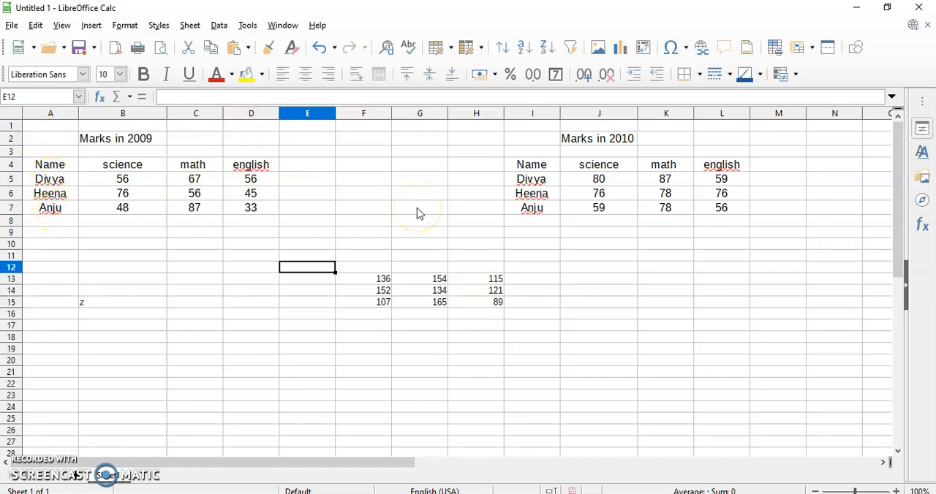
- Rerun the consolidation at E12 with row labels, column labels and the link to source data enabled
{"action": "left_click", "coordinate": [219, 25]}
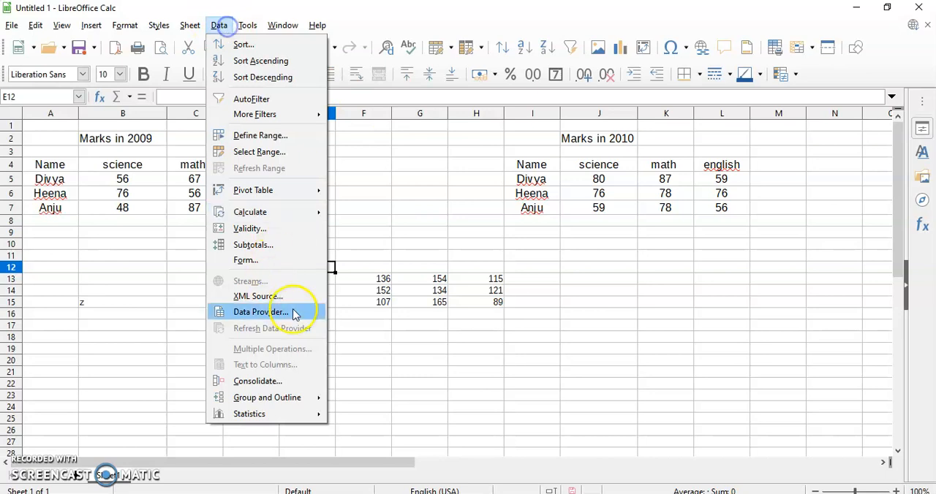
{"action": "left_click", "coordinate": [264, 380]}
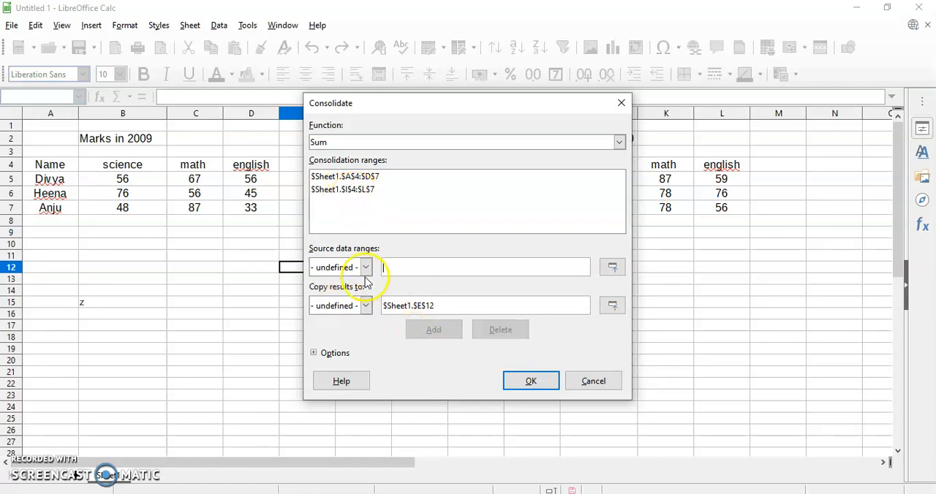
{"action": "left_click", "coordinate": [335, 353]}
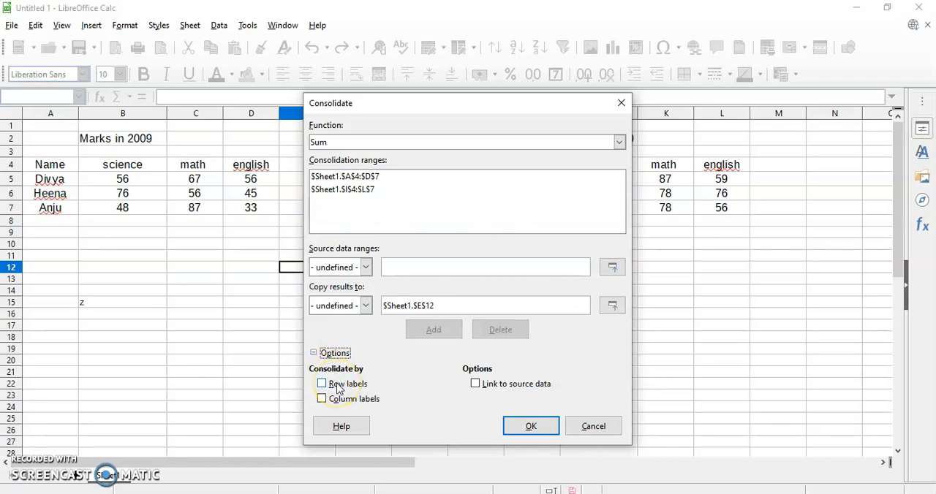
{"action": "left_click", "coordinate": [338, 388]}
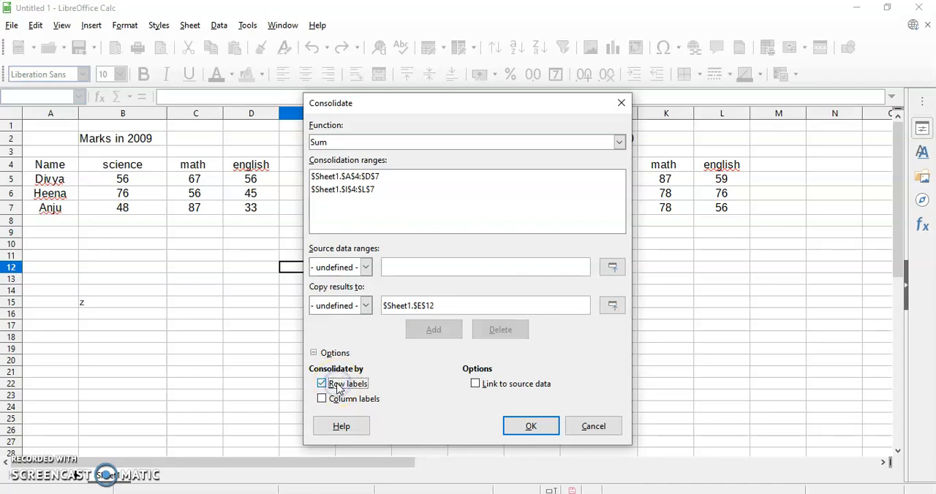
{"action": "left_click", "coordinate": [327, 401]}
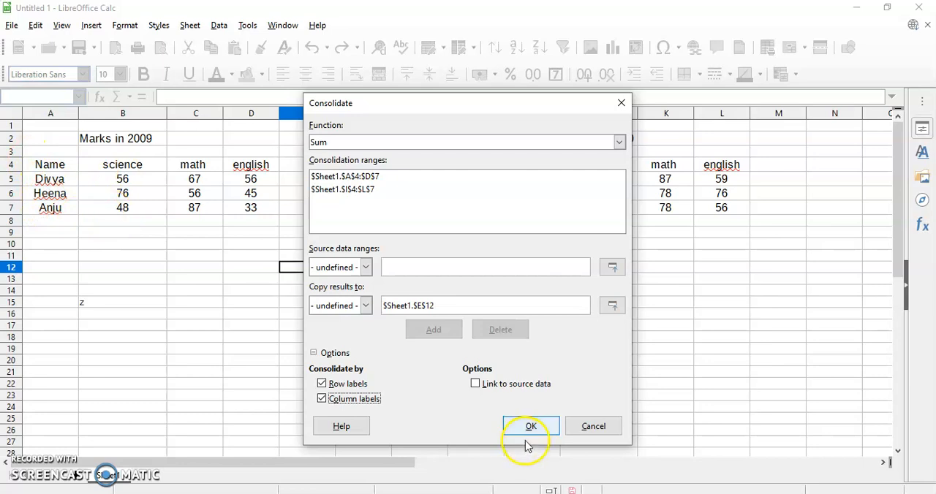
{"action": "left_click", "coordinate": [481, 388]}
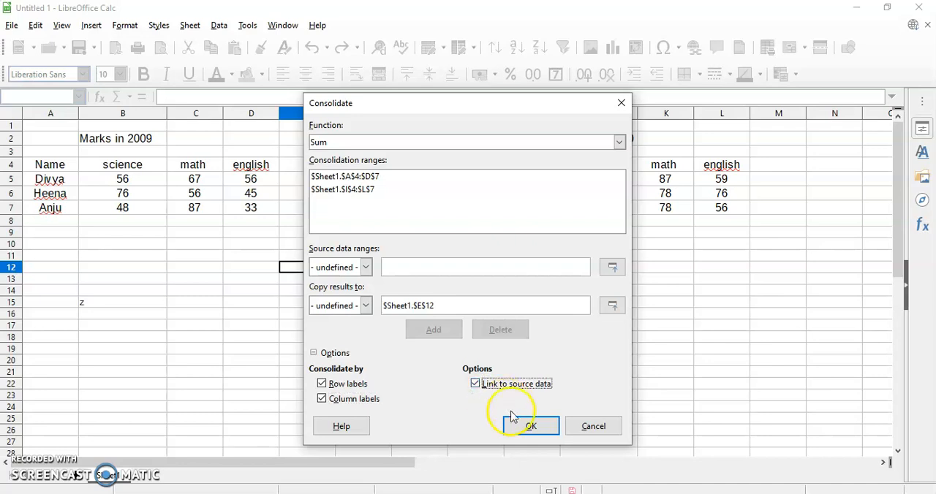
{"action": "left_click", "coordinate": [526, 432]}
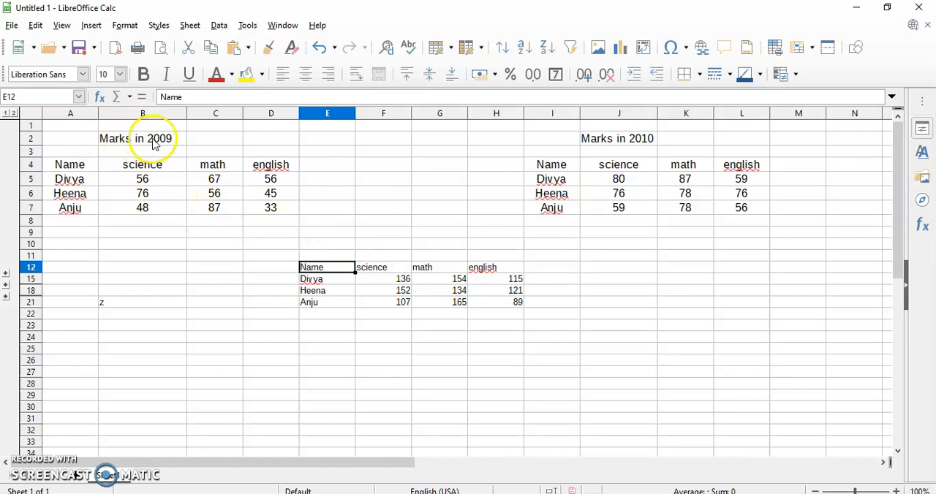
- Change the 2009 math mark in cell C6 of the source table to 76
{"action": "left_click", "coordinate": [229, 196]}
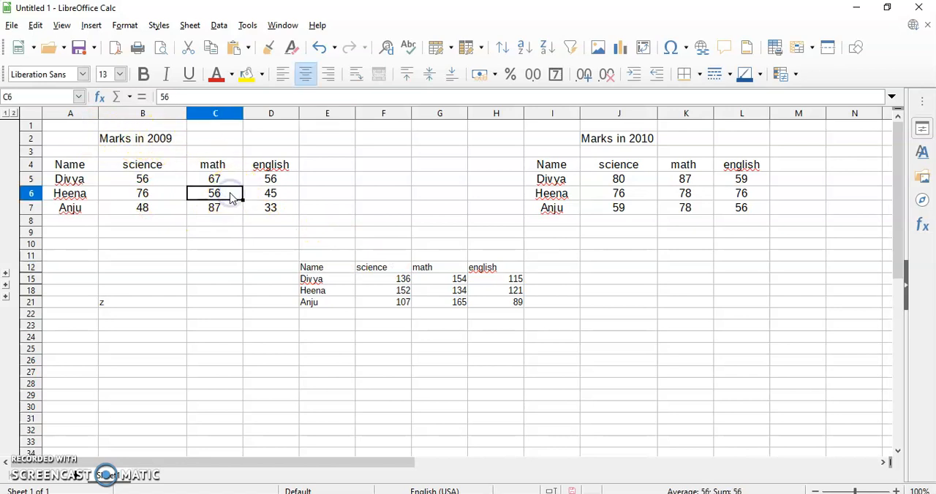
{"action": "type", "text": "76"}
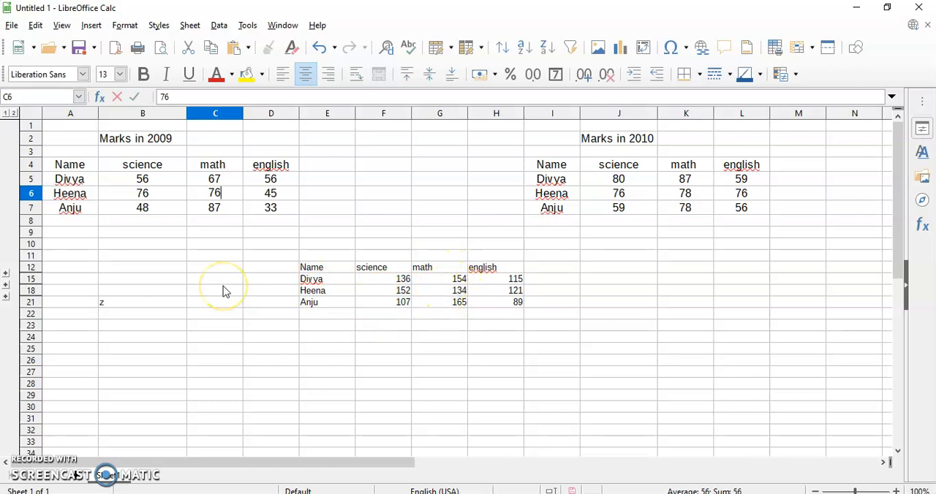
{"action": "key", "text": "Return"}
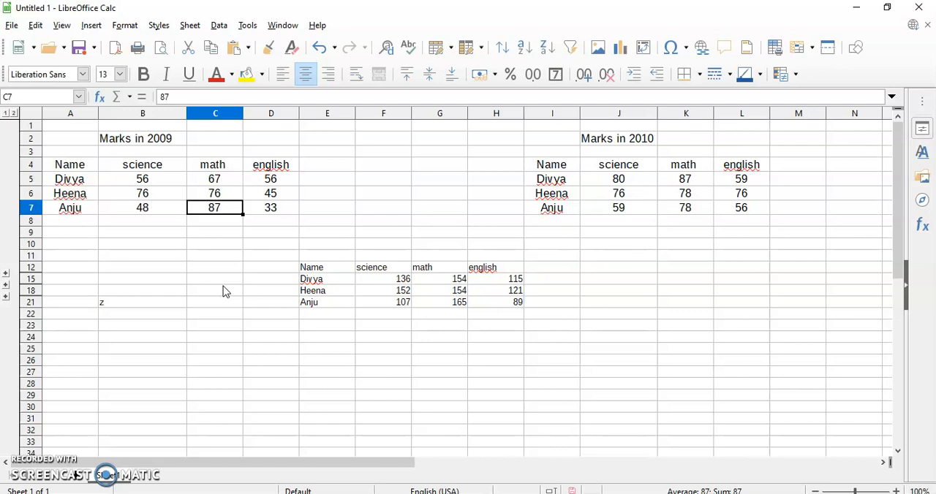
{"action": "left_click", "coordinate": [208, 204]}
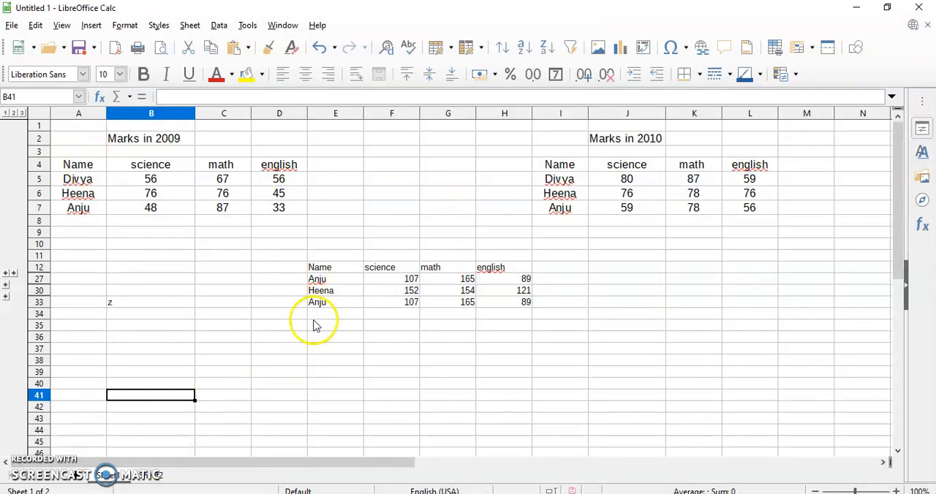
- Start a data consolidation on the empty Sheet2
{"action": "left_click", "coordinate": [371, 281]}
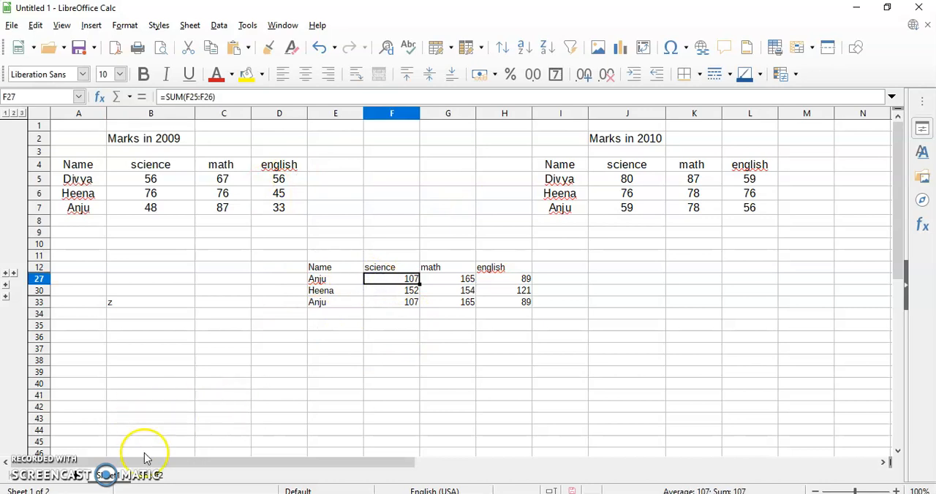
{"action": "left_click", "coordinate": [150, 475]}
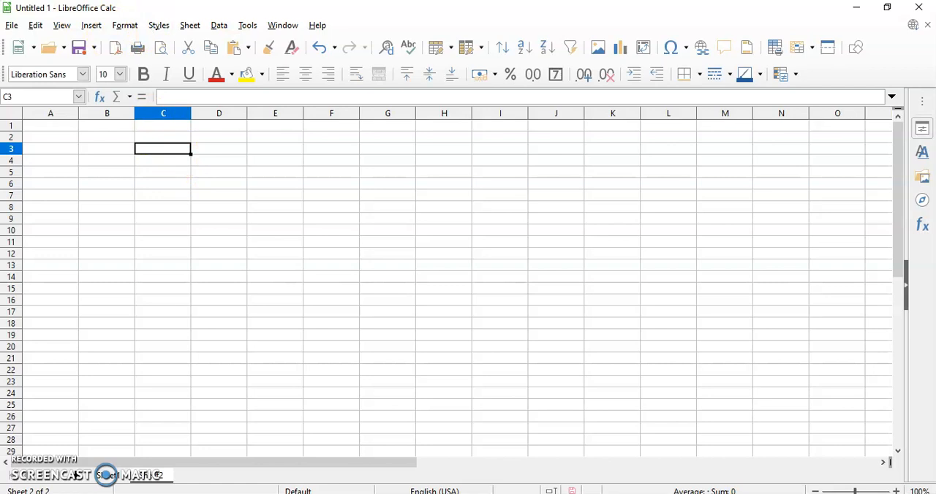
{"action": "left_click", "coordinate": [227, 30]}
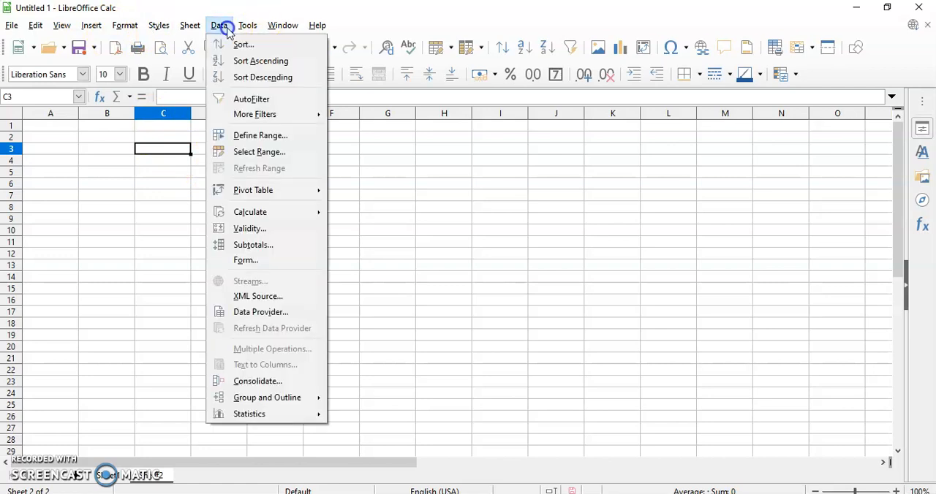
{"action": "left_click", "coordinate": [285, 381]}
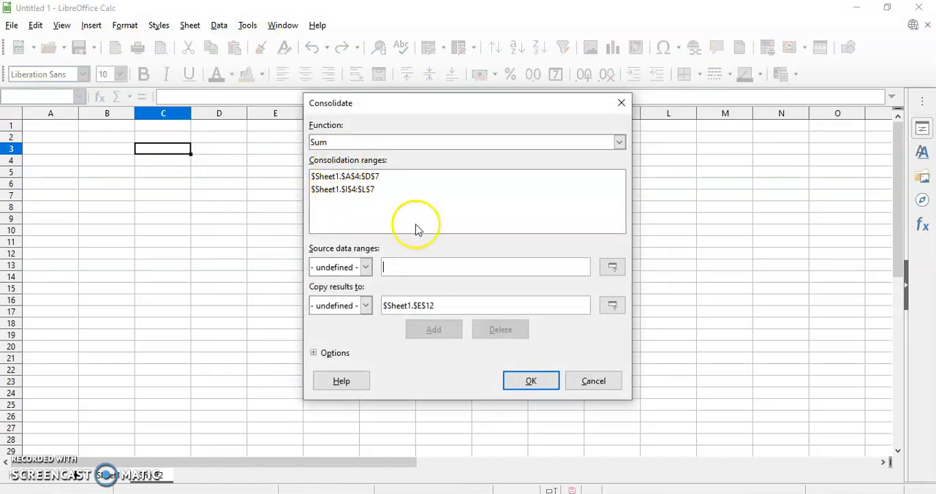
- Add the named ranges set1 and set2 as source data for the Sum consolidation
{"action": "left_click", "coordinate": [365, 268]}
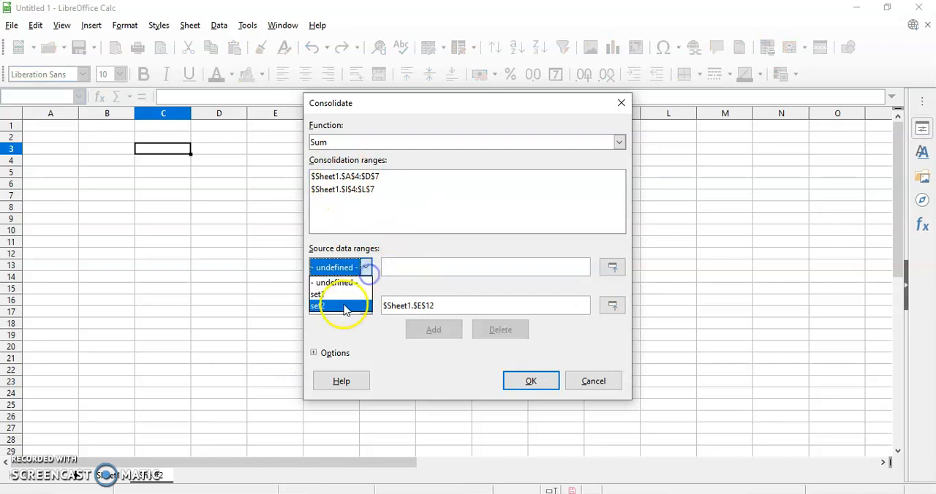
{"action": "left_click", "coordinate": [352, 295]}
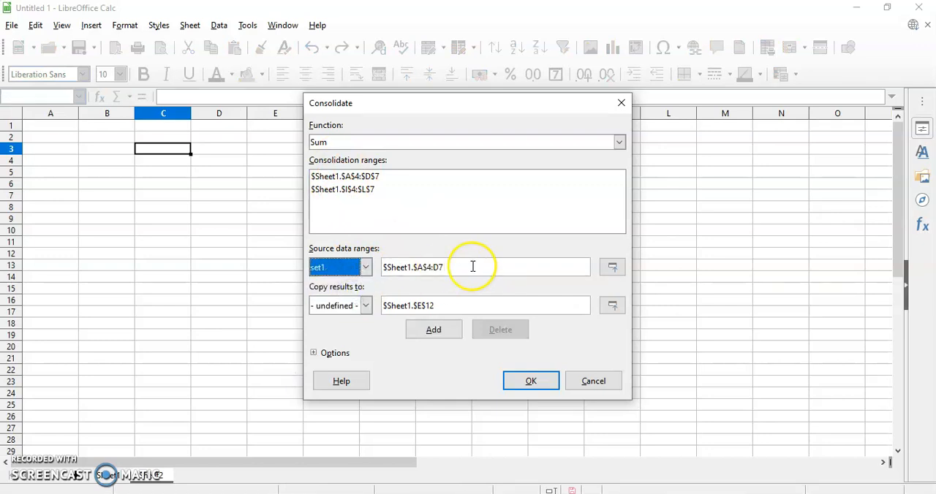
{"action": "left_click", "coordinate": [434, 332]}
{"action": "left_click", "coordinate": [366, 267]}
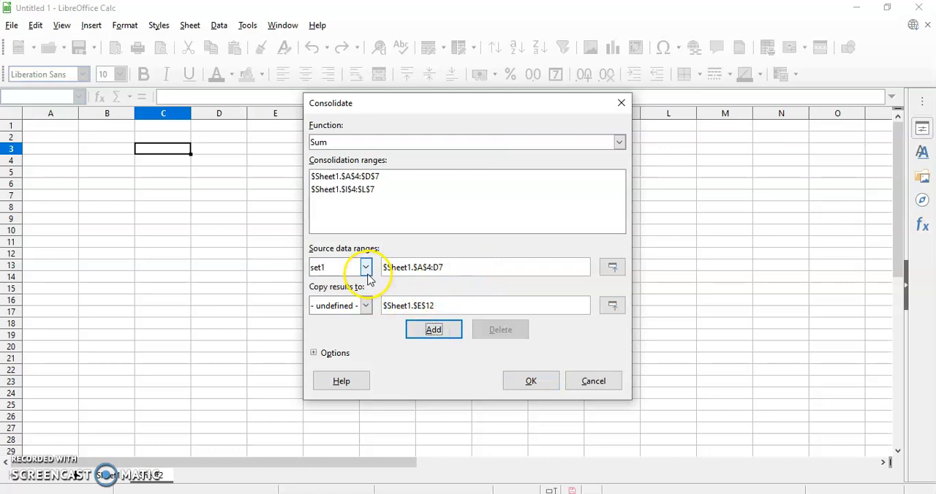
{"action": "left_click", "coordinate": [351, 306]}
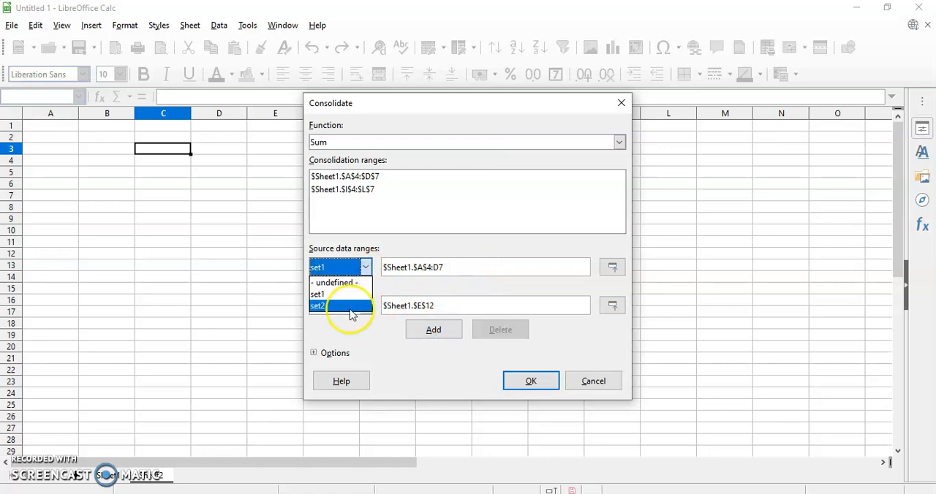
{"action": "left_click", "coordinate": [426, 330]}
- Replace the results target with $Sheet2.$C$3 and run the consolidation
{"action": "left_click", "coordinate": [161, 160]}
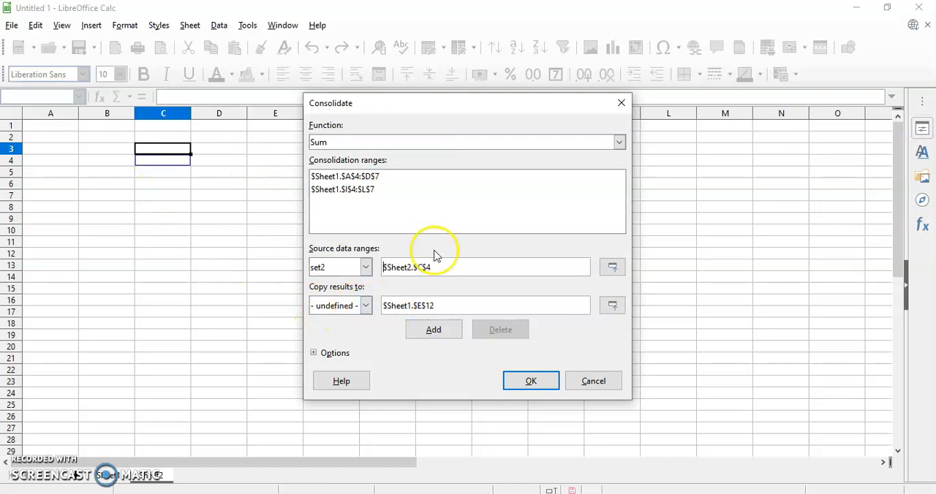
{"action": "left_click", "coordinate": [366, 305]}
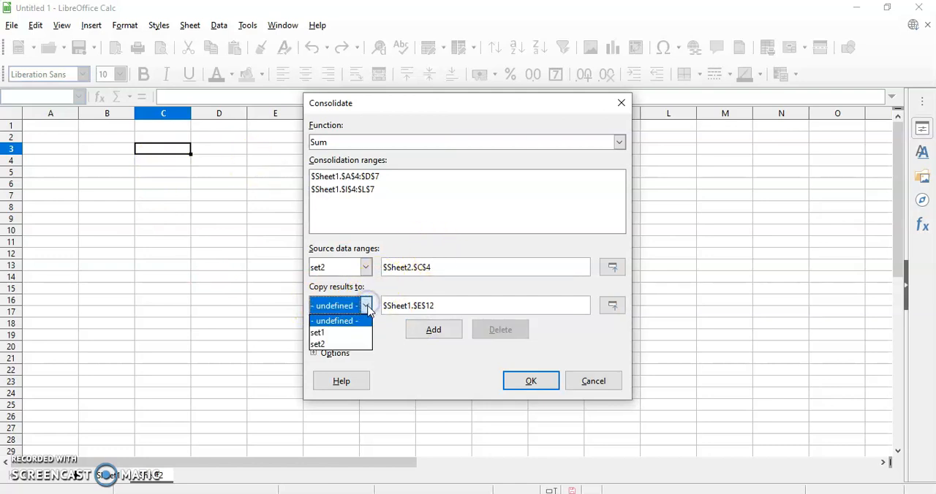
{"action": "left_click", "coordinate": [360, 320]}
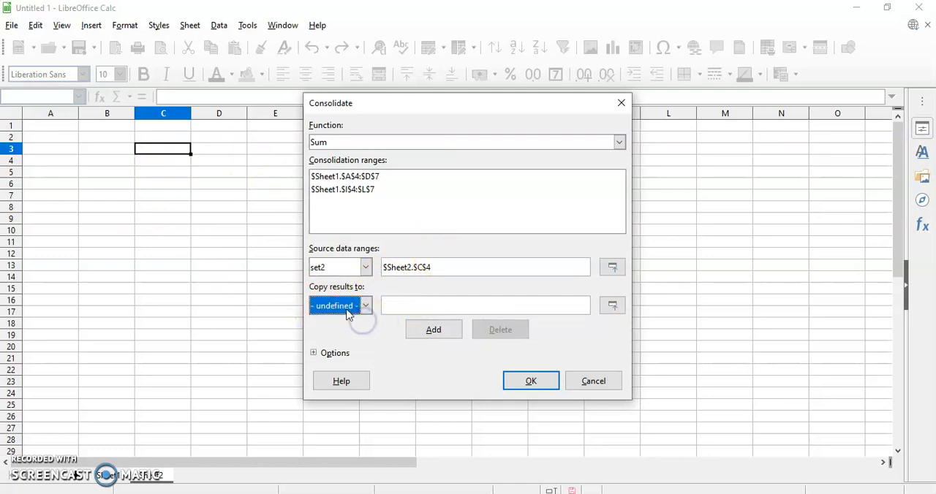
{"action": "left_click", "coordinate": [167, 158]}
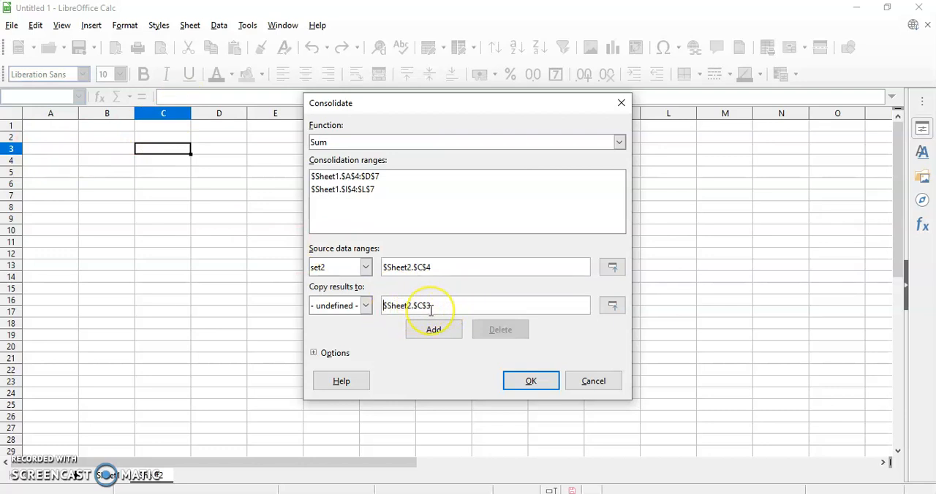
{"action": "left_click", "coordinate": [522, 388]}
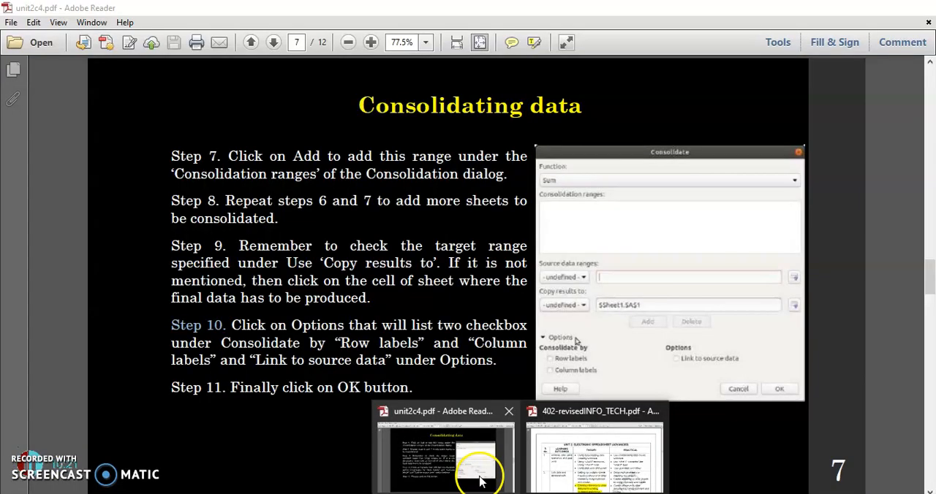
- Switch to unit2c4.pdf in Adobe Reader and go to the Subtotal tool instructions on page 8
{"action": "left_click", "coordinate": [479, 479]}
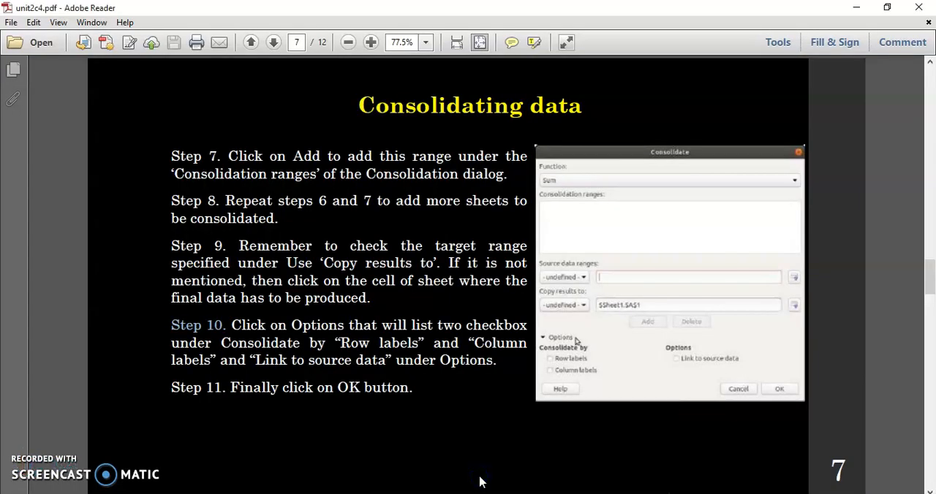
{"action": "scroll", "coordinate": [480, 482], "scroll_direction": "down", "scroll_amount": 1}
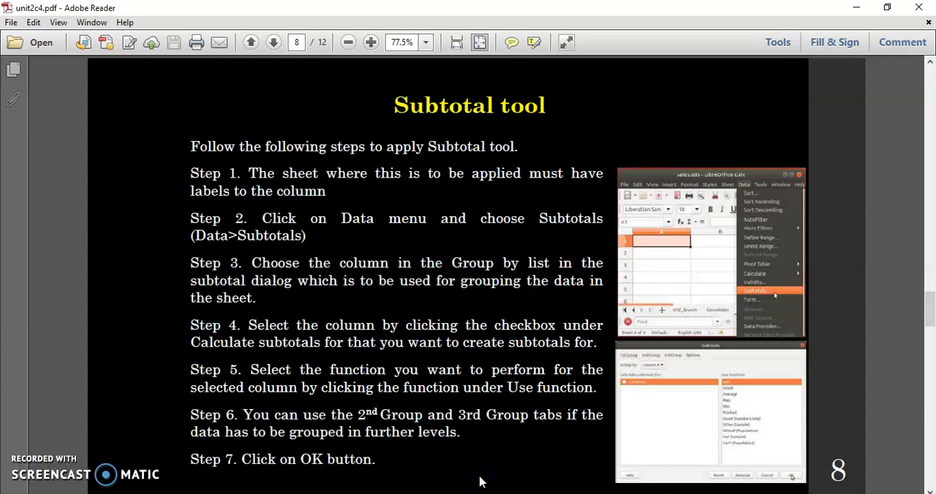